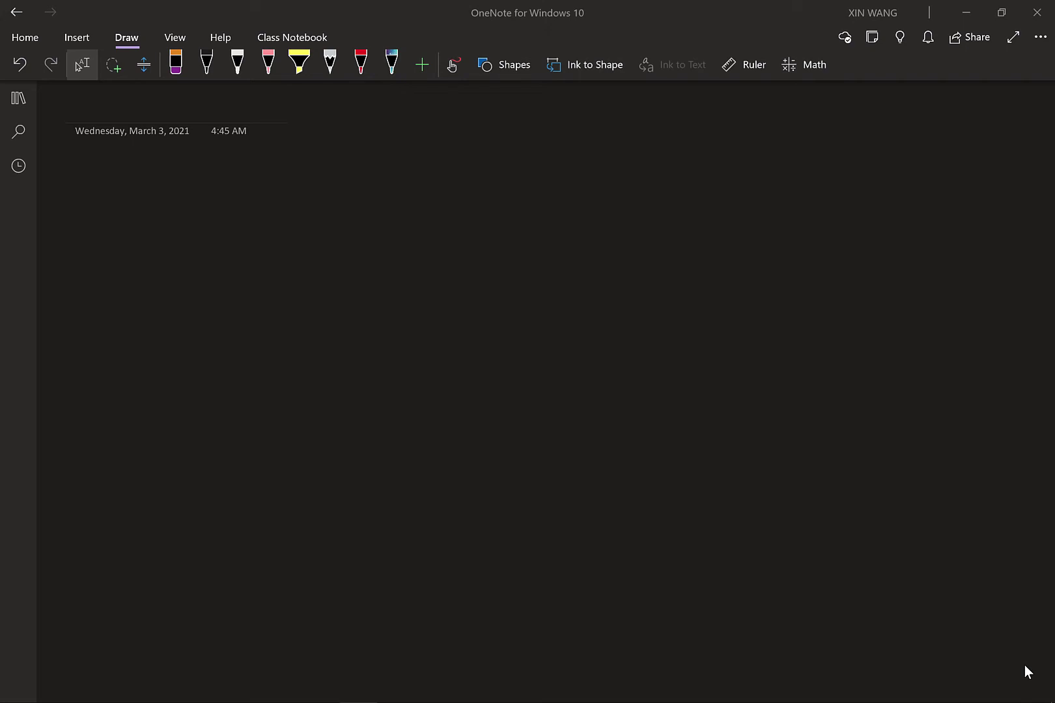
# Step: Handwrite the heading 'TSP → Vehicle Routing Problem (VRP)' across the top of the page
pyautogui.moveTo(158, 165)
pyautogui.mouseDown()
pyautogui.moveTo(198, 160)
pyautogui.moveTo(182, 201)
pyautogui.mouseUp()
pyautogui.moveTo(218, 160)
pyautogui.mouseDown()
pyautogui.moveTo(202, 171)
pyautogui.moveTo(209, 194)
pyautogui.mouseUp()
pyautogui.moveTo(228, 160); pyautogui.dragTo(237, 204)
pyautogui.moveTo(275, 184)
pyautogui.mouseDown()
pyautogui.moveTo(339, 180)
pyautogui.moveTo(329, 193)
pyautogui.mouseUp()
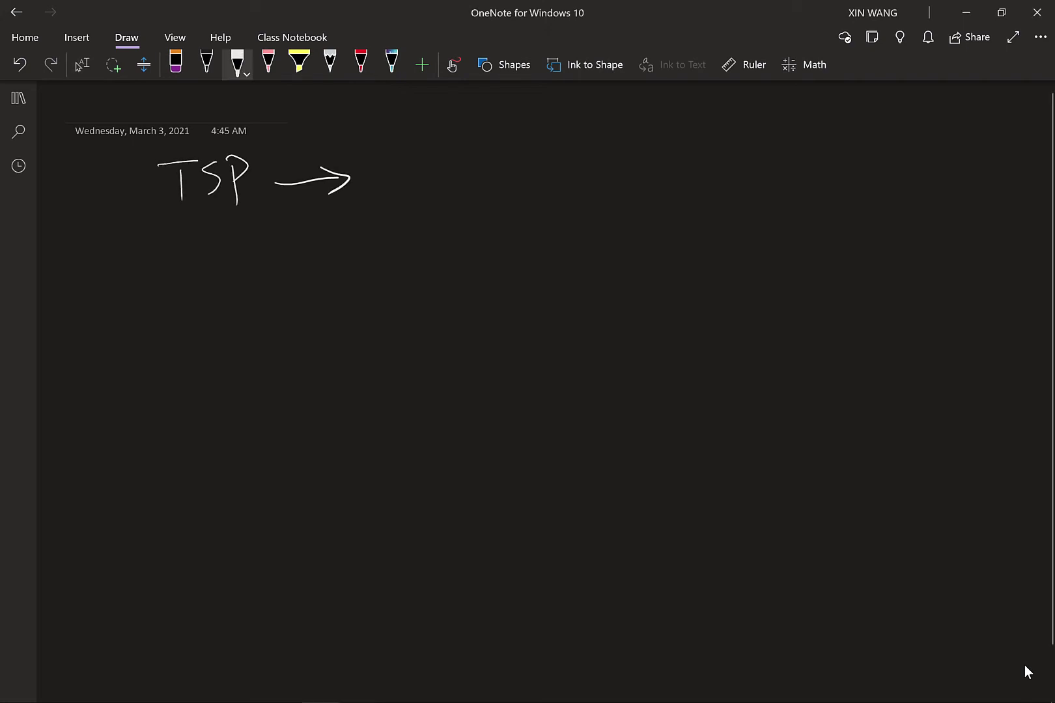
pyautogui.moveTo(390, 146)
pyautogui.mouseDown()
pyautogui.moveTo(422, 139)
pyautogui.moveTo(440, 177)
pyautogui.moveTo(528, 173)
pyautogui.mouseUp()
pyautogui.moveTo(564, 137); pyautogui.dragTo(606, 176)
pyautogui.moveTo(609, 166); pyautogui.dragTo(689, 156)
pyautogui.moveTo(731, 133); pyautogui.dragTo(736, 181)
pyautogui.moveTo(732, 137)
pyautogui.mouseDown()
pyautogui.moveTo(840, 157)
pyautogui.moveTo(861, 149)
pyautogui.moveTo(900, 175)
pyautogui.moveTo(928, 138)
pyautogui.moveTo(959, 183)
pyautogui.moveTo(958, 160)
pyautogui.mouseUp()
pyautogui.moveTo(977, 125); pyautogui.dragTo(970, 176)
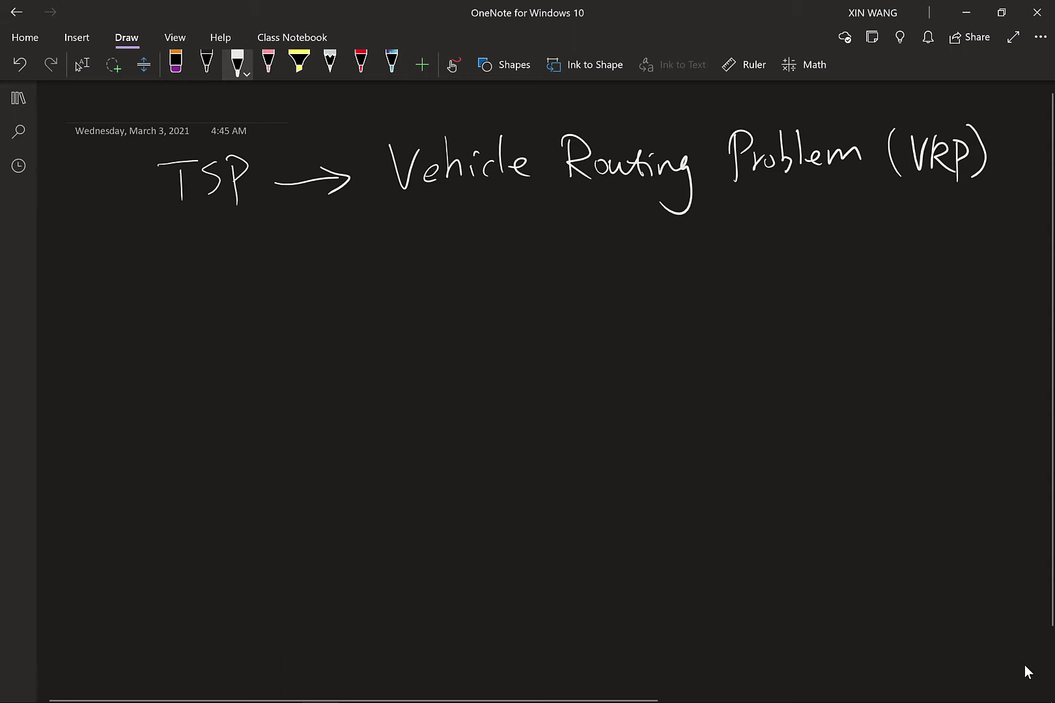
# Step: Sketch a small closed loop of four arrow-linked nodes below TSP
pyautogui.moveTo(135, 284); pyautogui.dragTo(140, 299)
pyautogui.moveTo(196, 242); pyautogui.dragTo(257, 279)
pyautogui.moveTo(148, 294); pyautogui.dragTo(194, 251)
pyautogui.moveTo(202, 319); pyautogui.dragTo(217, 323)
pyautogui.moveTo(214, 251)
pyautogui.mouseDown()
pyautogui.moveTo(242, 268)
pyautogui.moveTo(222, 315)
pyautogui.moveTo(231, 315)
pyautogui.moveTo(150, 297)
pyautogui.mouseUp()
pyautogui.moveTo(150, 308); pyautogui.dragTo(164, 295)
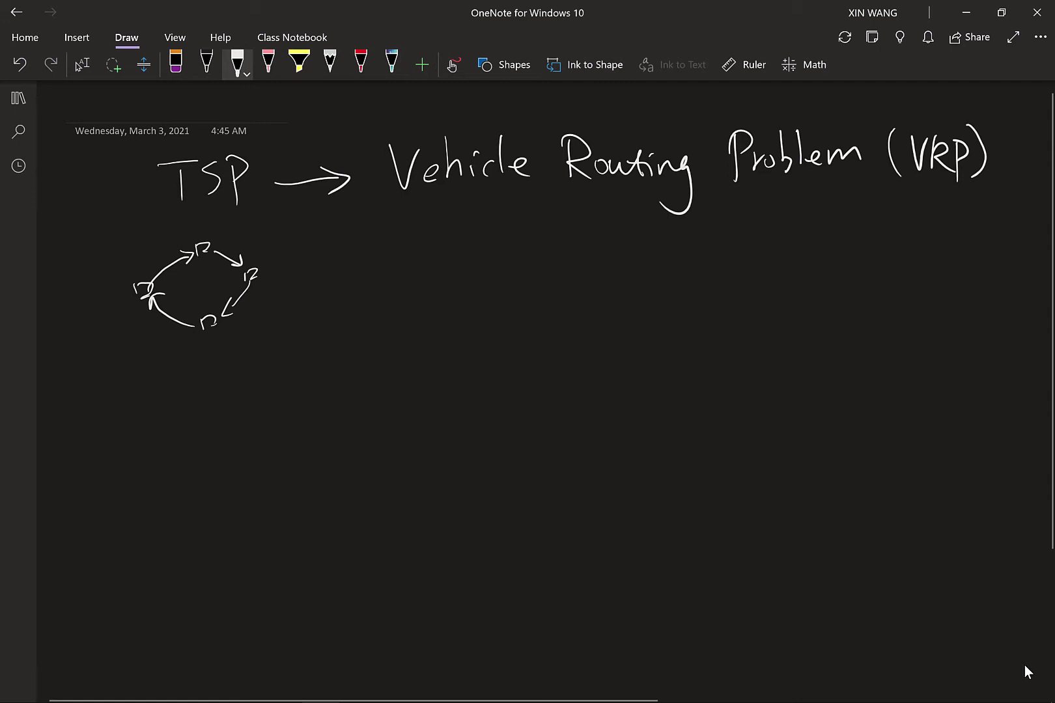
# Step: Draw a small box labelled Depot
pyautogui.moveTo(575, 342); pyautogui.dragTo(575, 370)
pyautogui.moveTo(576, 342)
pyautogui.mouseDown()
pyautogui.moveTo(577, 368)
pyautogui.moveTo(623, 368)
pyautogui.mouseUp()
pyautogui.moveTo(619, 340)
pyautogui.mouseDown()
pyautogui.moveTo(620, 364)
pyautogui.moveTo(684, 355)
pyautogui.mouseUp()
pyautogui.moveTo(678, 354); pyautogui.dragTo(693, 349)
pyautogui.moveTo(446, 248); pyautogui.dragTo(447, 260)
# Step: Scatter ten small '12' customer nodes around the Depot box
pyautogui.moveTo(450, 246); pyautogui.dragTo(463, 257)
pyautogui.moveTo(520, 221); pyautogui.dragTo(521, 241)
pyautogui.moveTo(527, 222); pyautogui.dragTo(540, 230)
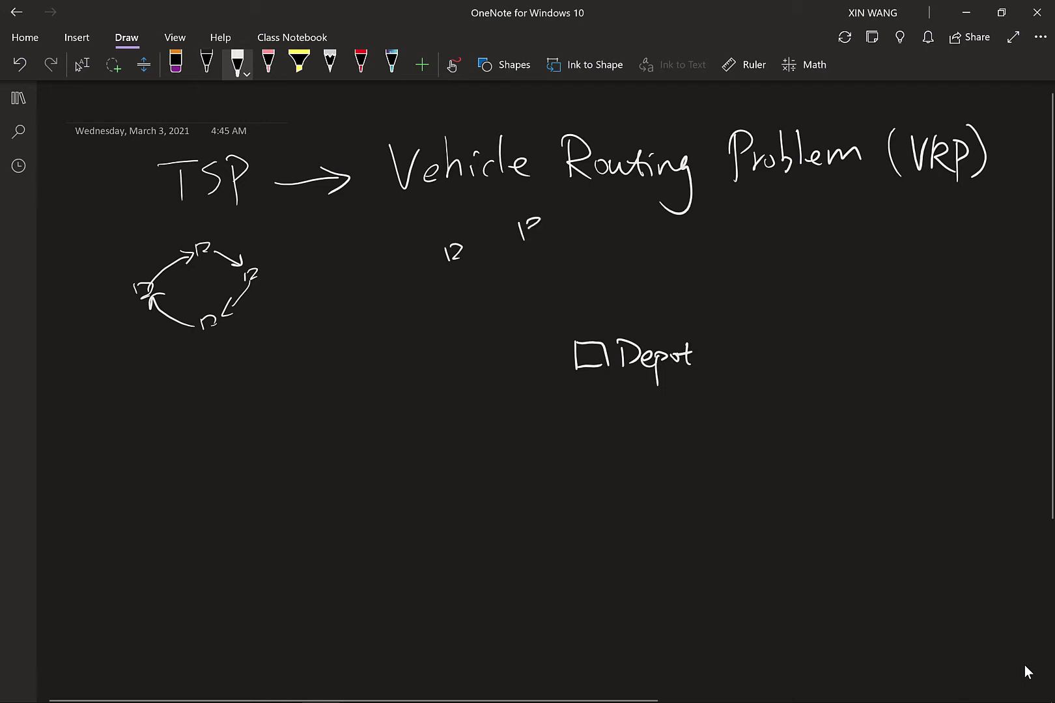
pyautogui.moveTo(630, 218)
pyautogui.mouseDown()
pyautogui.moveTo(631, 230)
pyautogui.moveTo(646, 224)
pyautogui.mouseUp()
pyautogui.moveTo(724, 240); pyautogui.dragTo(726, 255)
pyautogui.moveTo(728, 242); pyautogui.dragTo(741, 253)
pyautogui.moveTo(769, 300); pyautogui.dragTo(771, 317)
pyautogui.moveTo(774, 304); pyautogui.dragTo(786, 317)
pyautogui.moveTo(461, 369); pyautogui.dragTo(463, 385)
pyautogui.moveTo(467, 370); pyautogui.dragTo(482, 384)
pyautogui.moveTo(531, 419); pyautogui.dragTo(534, 432)
pyautogui.moveTo(537, 420); pyautogui.dragTo(551, 431)
pyautogui.moveTo(622, 438); pyautogui.dragTo(642, 454)
pyautogui.moveTo(711, 424)
pyautogui.mouseDown()
pyautogui.moveTo(712, 440)
pyautogui.moveTo(735, 438)
pyautogui.mouseUp()
pyautogui.moveTo(765, 390); pyautogui.dragTo(765, 404)
pyautogui.moveTo(769, 388); pyautogui.dragTo(781, 399)
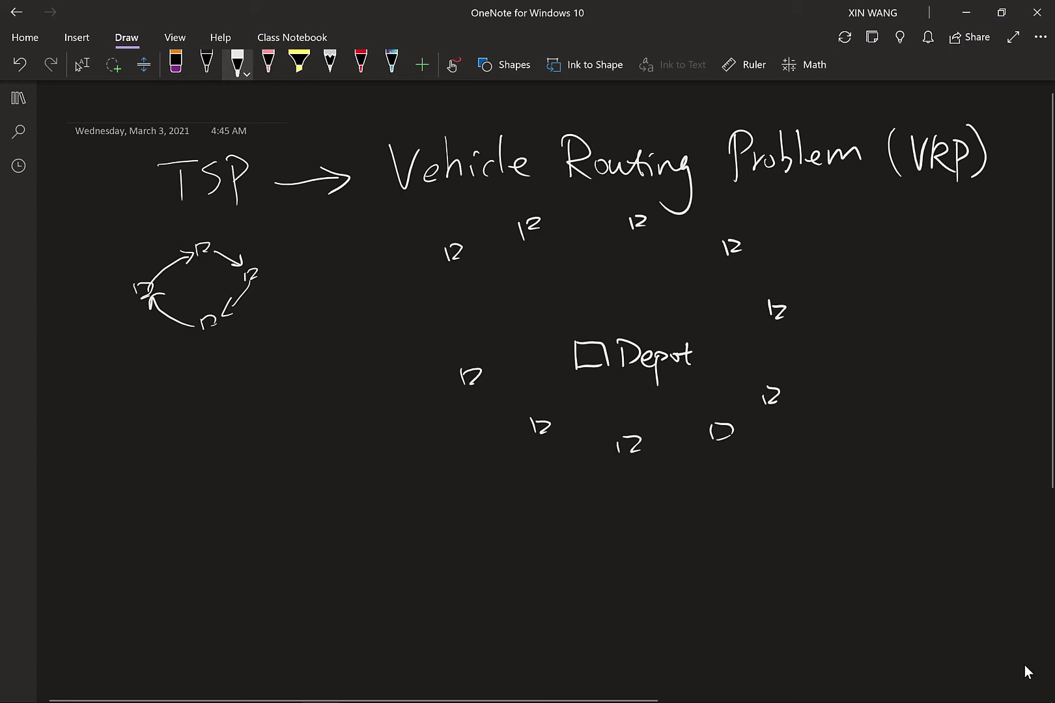
# Step: Write 'Capacity' at the right of the nodes
pyautogui.moveTo(872, 223)
pyautogui.mouseDown()
pyautogui.moveTo(869, 247)
pyautogui.moveTo(906, 242)
pyautogui.mouseUp()
pyautogui.moveTo(920, 234); pyautogui.dragTo(942, 245)
pyautogui.moveTo(952, 222)
pyautogui.mouseDown()
pyautogui.moveTo(974, 263)
pyautogui.moveTo(977, 248)
pyautogui.mouseUp()
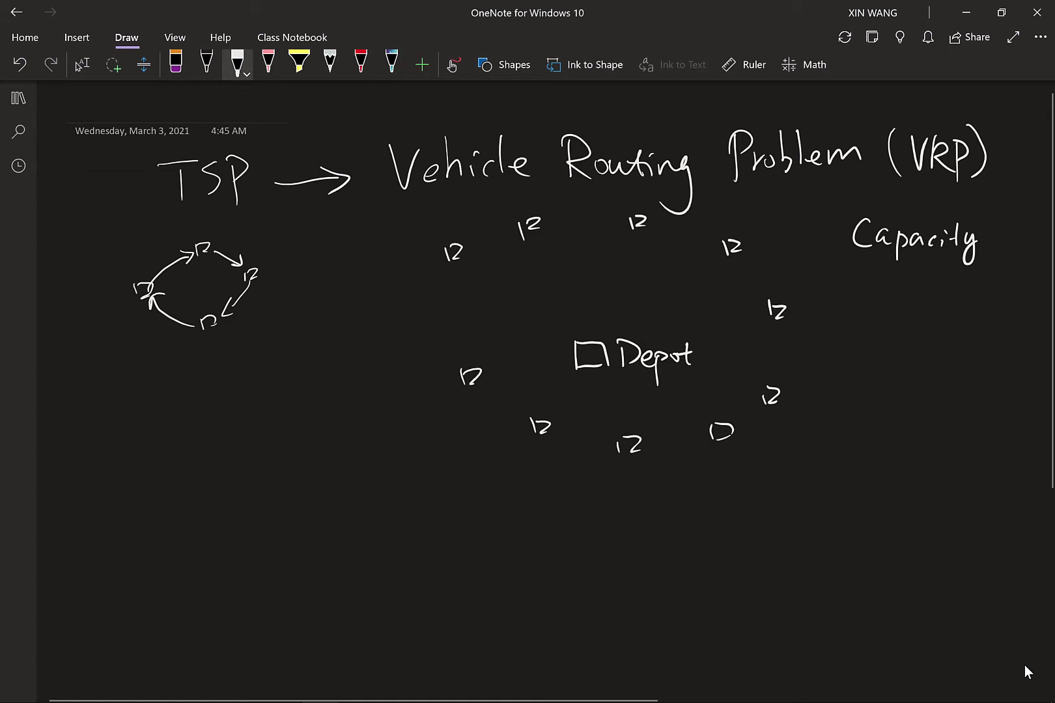
# Step: Draw white route arrows from the Depot through the top and right-hand customer nodes
pyautogui.moveTo(574, 366)
pyautogui.mouseDown()
pyautogui.moveTo(538, 407)
pyautogui.moveTo(482, 396)
pyautogui.moveTo(457, 268)
pyautogui.moveTo(549, 331)
pyautogui.moveTo(551, 251)
pyautogui.moveTo(557, 259)
pyautogui.moveTo(617, 225)
pyautogui.moveTo(712, 254)
pyautogui.mouseUp()
pyautogui.moveTo(715, 265)
pyautogui.mouseDown()
pyautogui.moveTo(612, 331)
pyautogui.moveTo(762, 318)
pyautogui.moveTo(748, 329)
pyautogui.moveTo(771, 373)
pyautogui.mouseUp()
pyautogui.moveTo(766, 364); pyautogui.dragTo(776, 366)
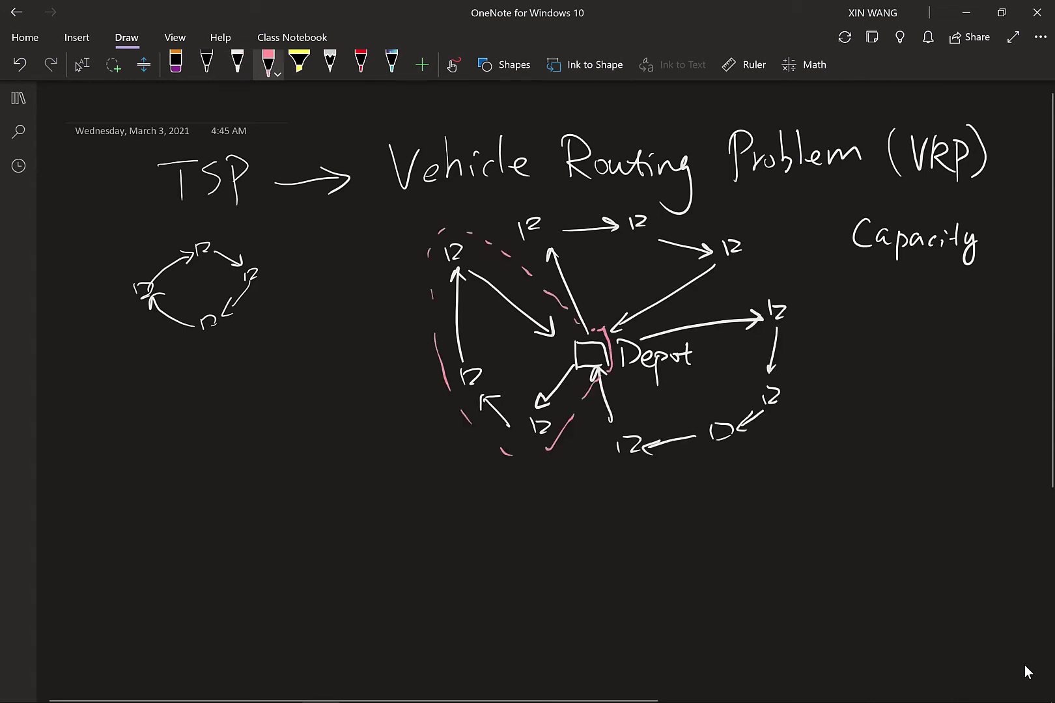
# Step: Loop the routes in pink labelled TSP, then start a new blank page
pyautogui.moveTo(473, 461)
pyautogui.mouseDown()
pyautogui.moveTo(501, 464)
pyautogui.moveTo(492, 485)
pyautogui.mouseUp()
pyautogui.moveTo(507, 472); pyautogui.dragTo(498, 487)
pyautogui.moveTo(518, 469); pyautogui.dragTo(520, 502)
pyautogui.moveTo(519, 470); pyautogui.dragTo(523, 484)
pyautogui.moveTo(586, 332)
pyautogui.mouseDown()
pyautogui.moveTo(525, 225)
pyautogui.moveTo(618, 215)
pyautogui.moveTo(712, 291)
pyautogui.moveTo(610, 343)
pyautogui.moveTo(770, 290)
pyautogui.moveTo(589, 365)
pyautogui.mouseUp()
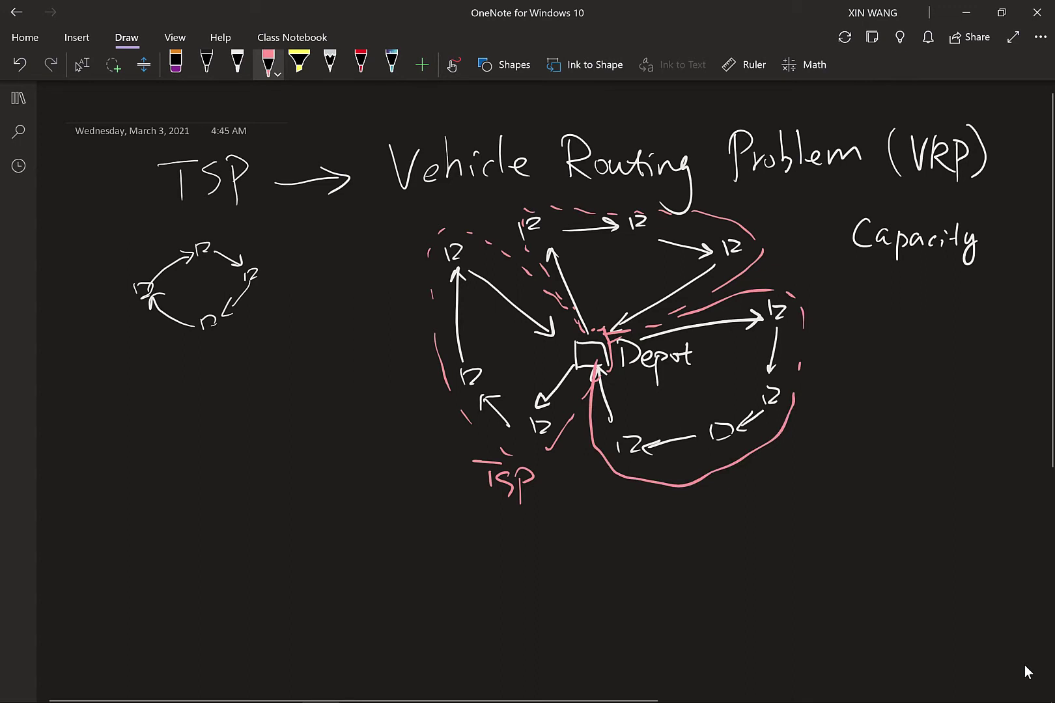
pyautogui.hotkey('ctrl', 'n')
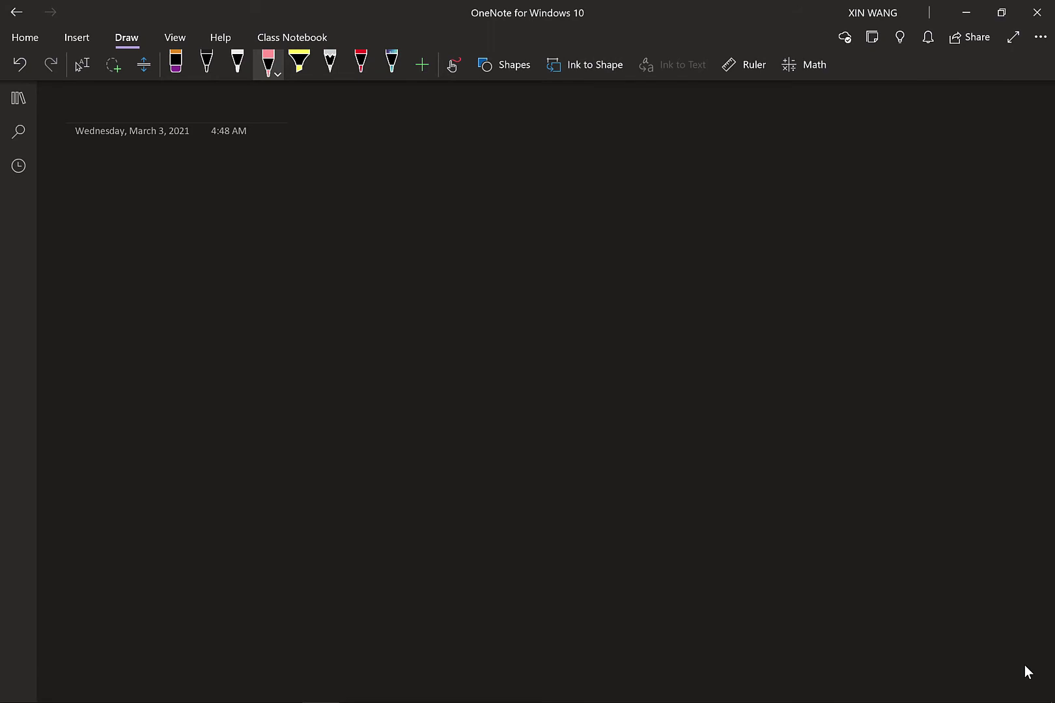
# Step: In white ink, write 'N Customers i = 1, 2, …, N'
pyautogui.press('Left')
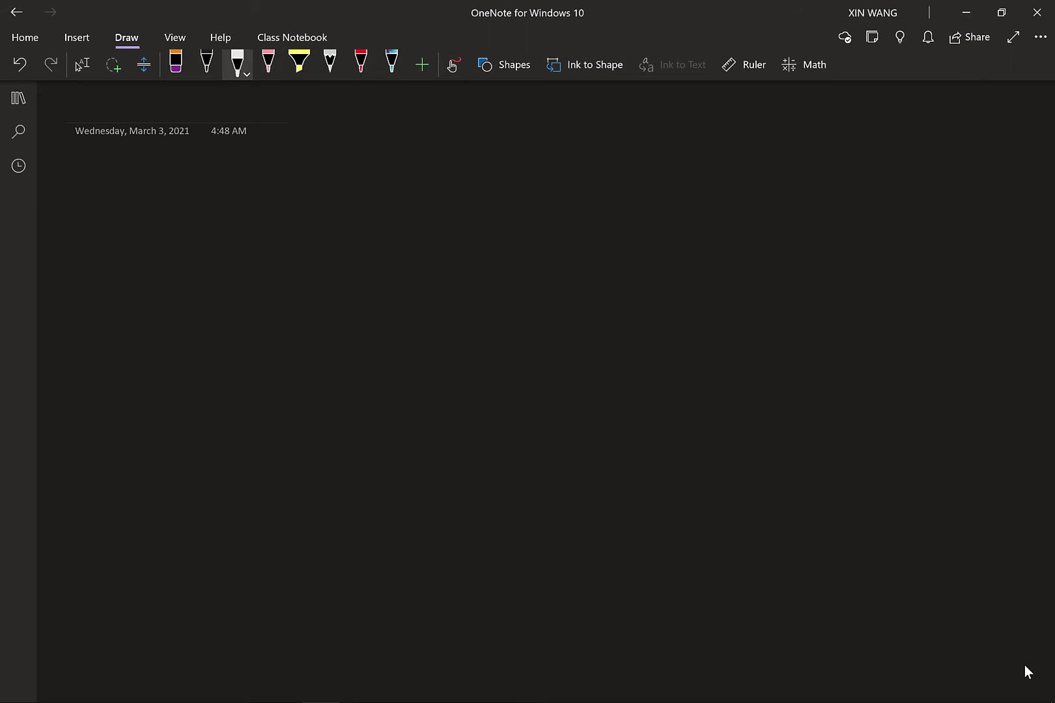
pyautogui.moveTo(159, 216)
pyautogui.mouseDown()
pyautogui.moveTo(173, 188)
pyautogui.moveTo(204, 186)
pyautogui.moveTo(542, 195)
pyautogui.moveTo(560, 210)
pyautogui.moveTo(607, 192)
pyautogui.mouseUp()
pyautogui.moveTo(628, 200)
pyautogui.mouseDown()
pyautogui.moveTo(622, 212)
pyautogui.moveTo(710, 202)
pyautogui.mouseUp()
pyautogui.moveTo(747, 205)
pyautogui.mouseDown()
pyautogui.moveTo(740, 216)
pyautogui.moveTo(811, 162)
pyautogui.mouseUp()
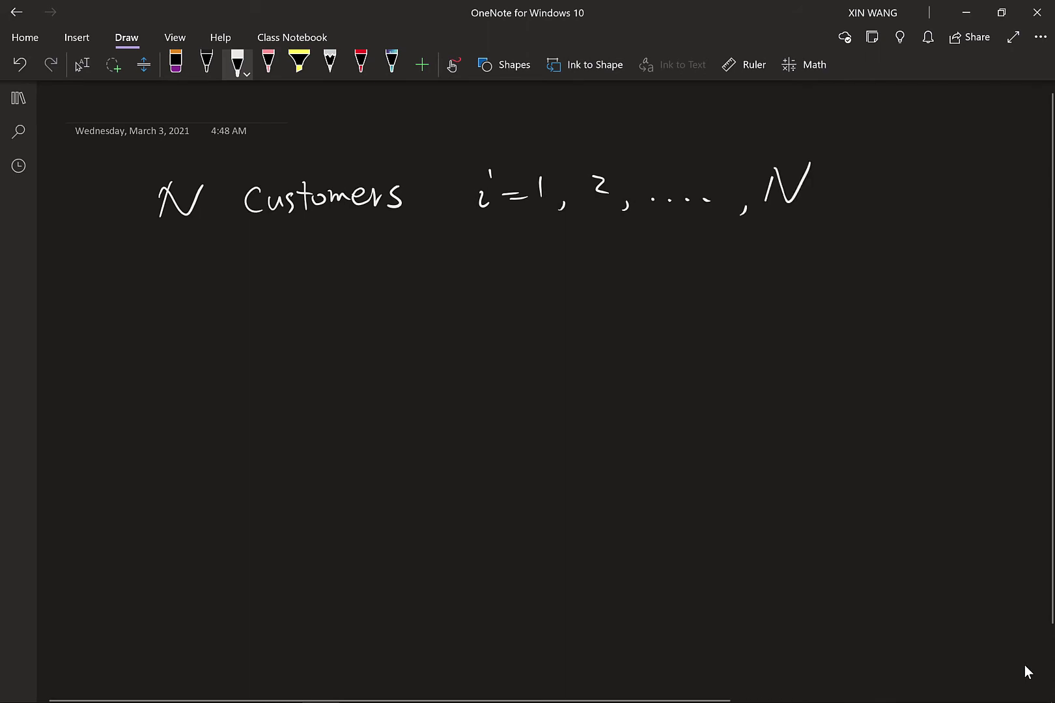
# Step: Write '1 Depot i = 0' and begin the cost symbol Cij below it
pyautogui.moveTo(182, 271); pyautogui.dragTo(189, 289)
pyautogui.moveTo(180, 294); pyautogui.dragTo(199, 292)
pyautogui.moveTo(262, 286); pyautogui.dragTo(261, 255)
pyautogui.moveTo(262, 256); pyautogui.dragTo(348, 287)
pyautogui.moveTo(356, 253)
pyautogui.mouseDown()
pyautogui.moveTo(367, 286)
pyautogui.moveTo(368, 274)
pyautogui.mouseUp()
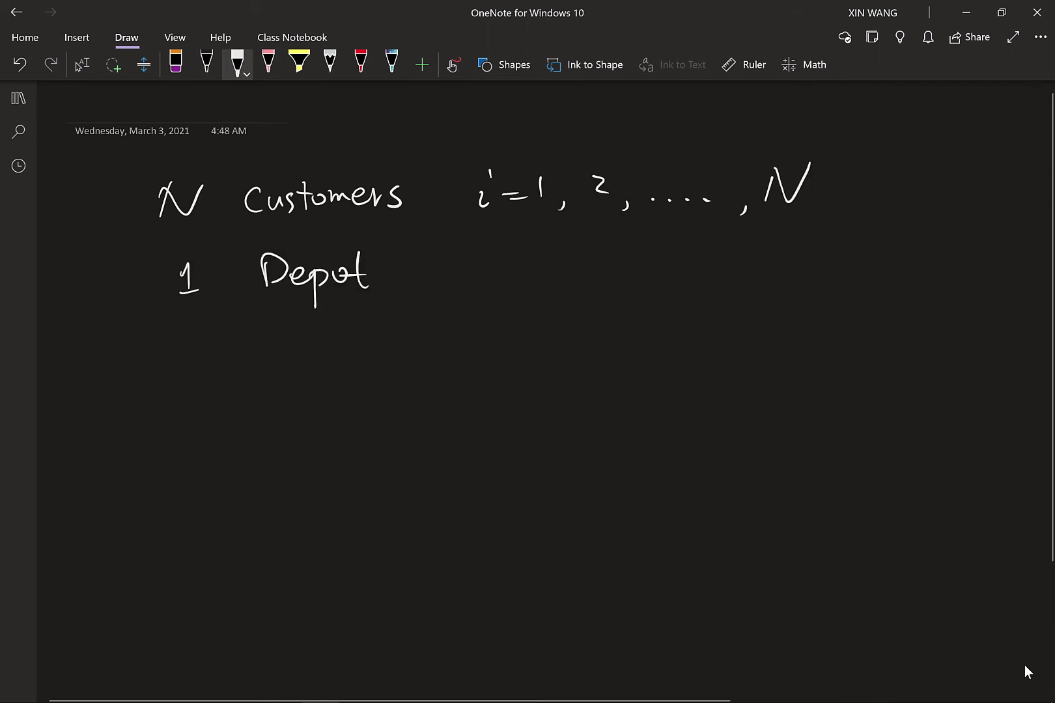
pyautogui.moveTo(490, 265)
pyautogui.mouseDown()
pyautogui.moveTo(503, 286)
pyautogui.moveTo(500, 255)
pyautogui.moveTo(539, 267)
pyautogui.mouseUp()
pyautogui.moveTo(522, 281); pyautogui.dragTo(564, 267)
pyautogui.moveTo(180, 334)
pyautogui.mouseDown()
pyautogui.moveTo(177, 373)
pyautogui.moveTo(197, 377)
pyautogui.moveTo(204, 394)
pyautogui.mouseUp()
pyautogui.moveTo(215, 343); pyautogui.dragTo(216, 348)
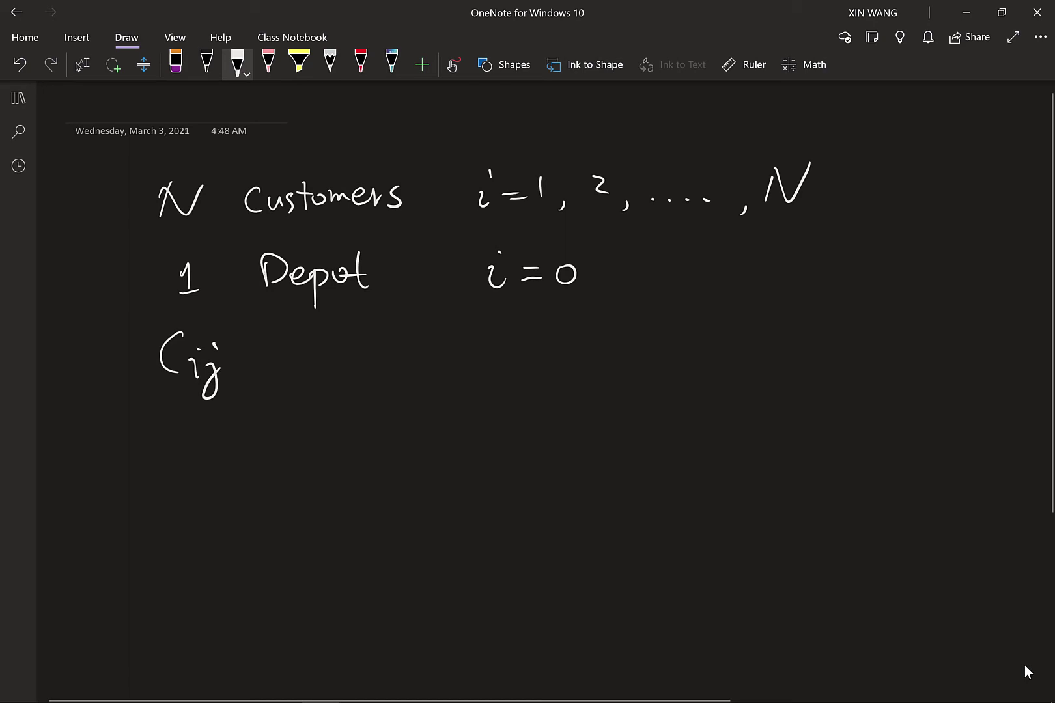
# Step: Write 'Cost from i→j' after Cij
pyautogui.moveTo(318, 351); pyautogui.dragTo(317, 373)
pyautogui.moveTo(339, 359); pyautogui.dragTo(336, 374)
pyautogui.moveTo(354, 342)
pyautogui.mouseDown()
pyautogui.moveTo(360, 373)
pyautogui.moveTo(362, 350)
pyautogui.mouseUp()
pyautogui.moveTo(415, 335)
pyautogui.mouseDown()
pyautogui.moveTo(399, 374)
pyautogui.moveTo(419, 355)
pyautogui.mouseUp()
pyautogui.moveTo(421, 359); pyautogui.dragTo(521, 379)
pyautogui.moveTo(525, 340); pyautogui.dragTo(576, 370)
pyautogui.moveTo(588, 358); pyautogui.dragTo(583, 397)
pyautogui.moveTo(596, 338); pyautogui.dragTo(597, 344)
# Step: Write the index set i,j ∈ {0,1,…N}, correcting its first index to 0
pyautogui.moveTo(698, 356)
pyautogui.mouseDown()
pyautogui.moveTo(705, 368)
pyautogui.moveTo(722, 360)
pyautogui.mouseUp()
pyautogui.moveTo(746, 347); pyautogui.dragTo(750, 356)
pyautogui.moveTo(753, 356); pyautogui.dragTo(738, 404)
pyautogui.moveTo(783, 352); pyautogui.dragTo(784, 363)
pyautogui.moveTo(813, 322); pyautogui.dragTo(812, 375)
pyautogui.moveTo(825, 345); pyautogui.dragTo(827, 360)
pyautogui.moveTo(837, 356); pyautogui.dragTo(828, 361)
pyautogui.moveTo(830, 341); pyautogui.dragTo(827, 343)
pyautogui.moveTo(839, 359)
pyautogui.mouseDown()
pyautogui.moveTo(834, 368)
pyautogui.moveTo(863, 360)
pyautogui.mouseUp()
pyautogui.moveTo(874, 356)
pyautogui.mouseDown()
pyautogui.moveTo(931, 349)
pyautogui.moveTo(945, 336)
pyautogui.moveTo(963, 365)
pyautogui.moveTo(958, 378)
pyautogui.mouseUp()
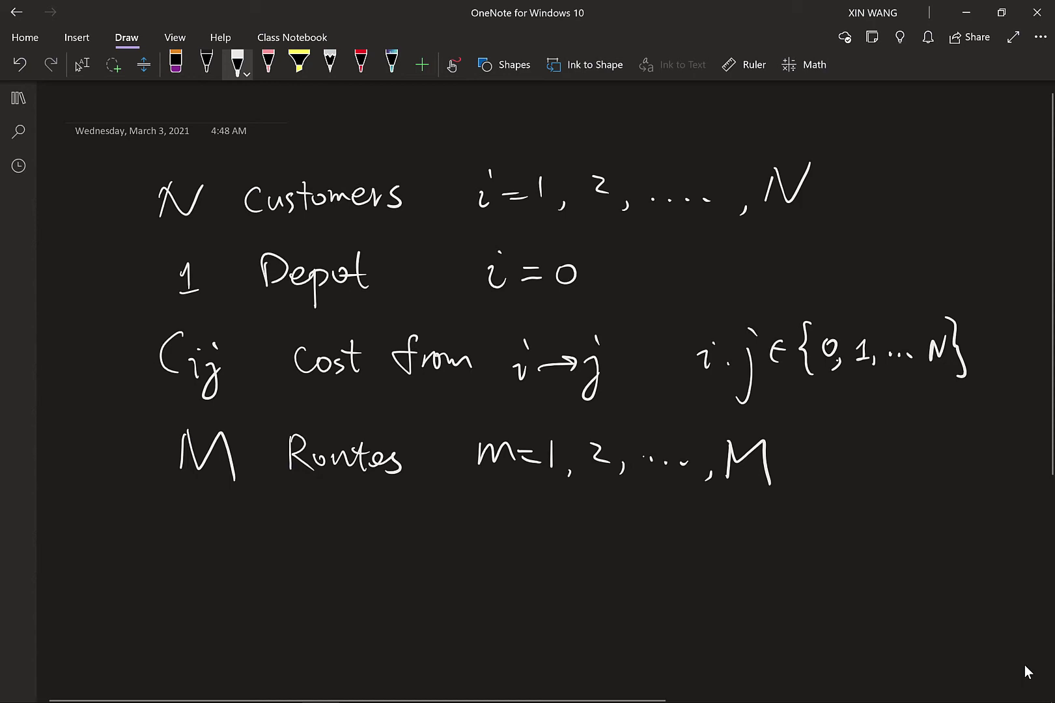
# Step: Write the demand symbol di and 'V capacity' lower on the page
pyautogui.moveTo(215, 530)
pyautogui.mouseDown()
pyautogui.moveTo(219, 553)
pyautogui.moveTo(240, 558)
pyautogui.mouseUp()
pyautogui.moveTo(233, 521); pyautogui.dragTo(235, 529)
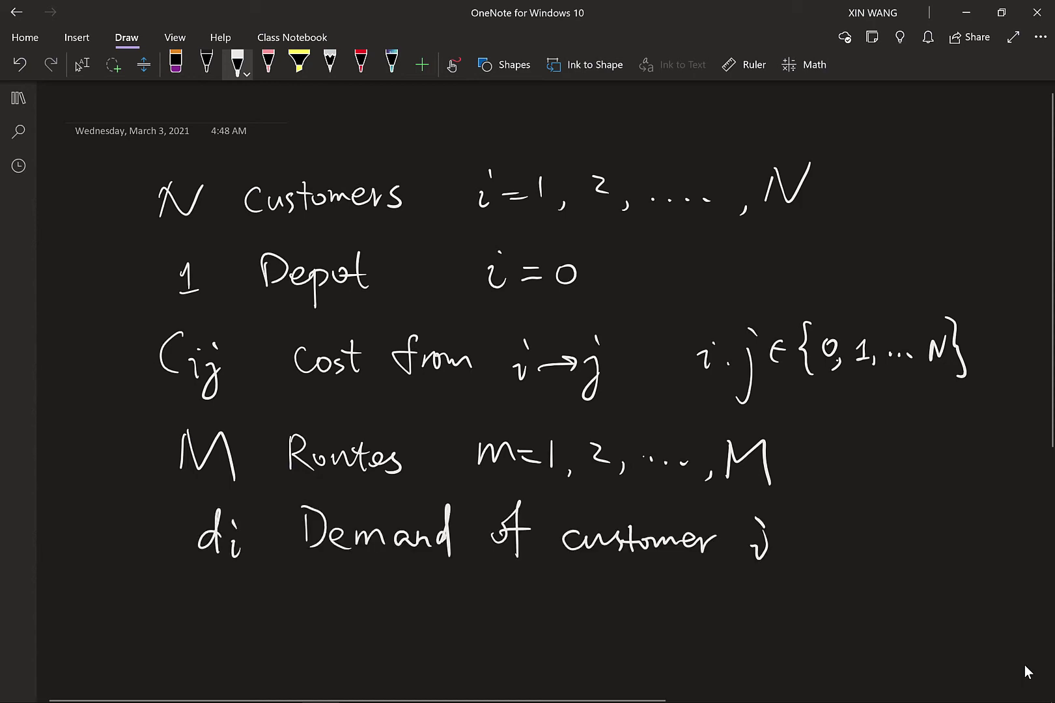
pyautogui.moveTo(207, 581)
pyautogui.mouseDown()
pyautogui.moveTo(218, 627)
pyautogui.moveTo(239, 573)
pyautogui.mouseUp()
pyautogui.moveTo(340, 607)
pyautogui.mouseDown()
pyautogui.moveTo(329, 622)
pyautogui.moveTo(369, 629)
pyautogui.mouseUp()
pyautogui.moveTo(374, 615); pyautogui.dragTo(417, 609)
pyautogui.moveTo(429, 616)
pyautogui.mouseDown()
pyautogui.moveTo(440, 614)
pyautogui.moveTo(450, 641)
pyautogui.mouseUp()
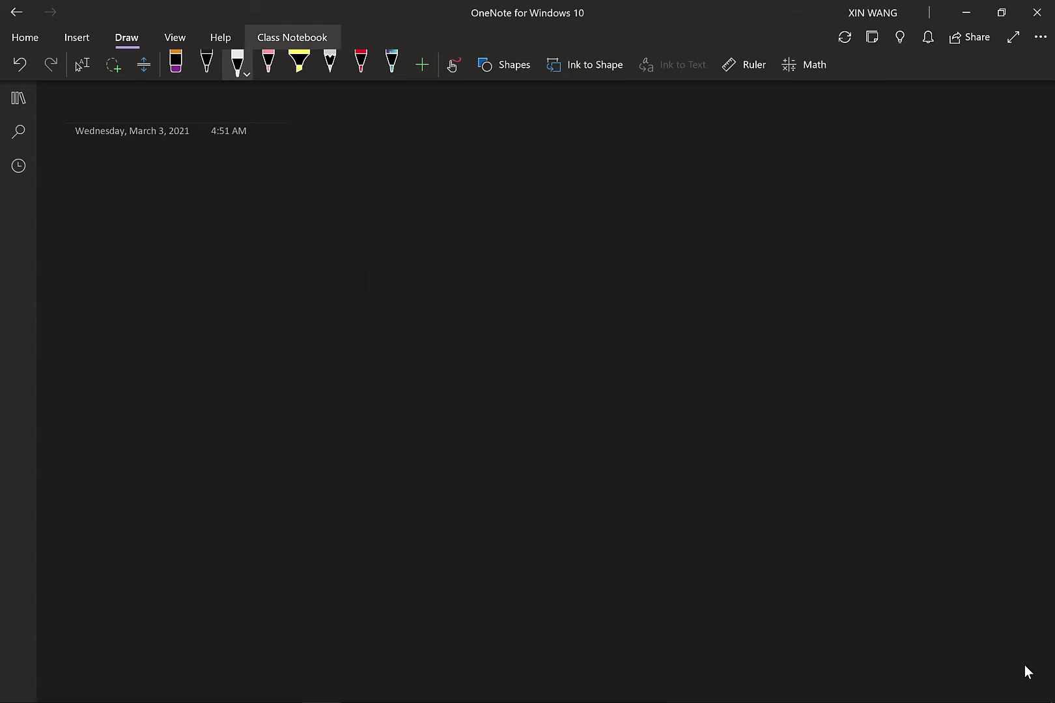
# Step: In pink ink, write 'Xij :' at the top of the page
pyautogui.click(268, 63)
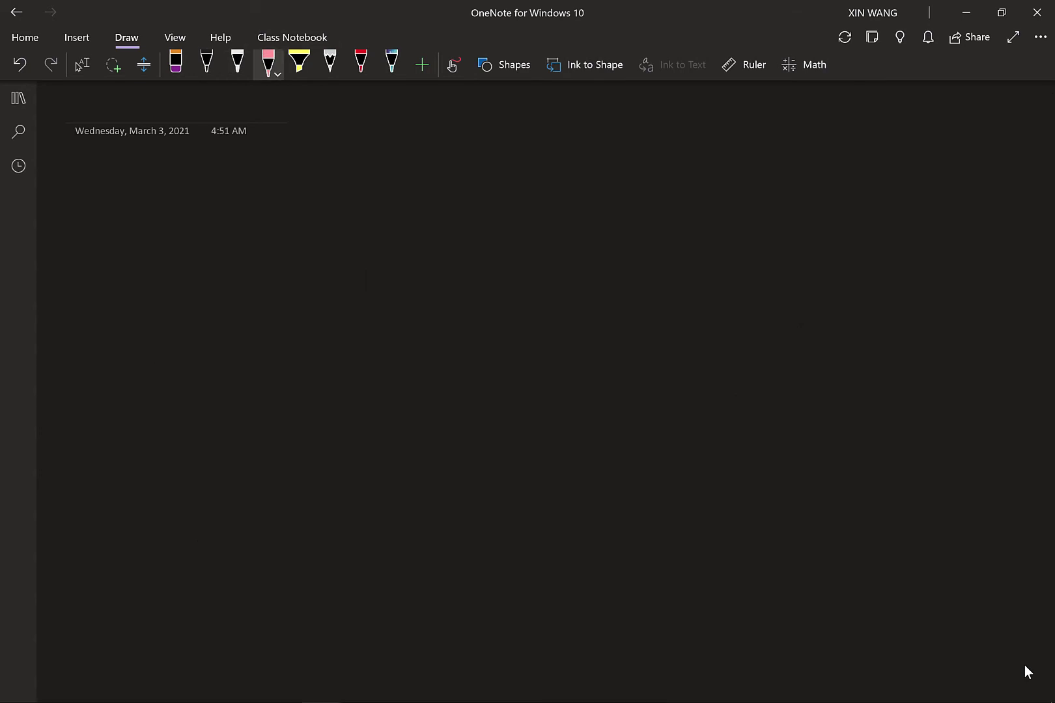
pyautogui.moveTo(207, 190); pyautogui.dragTo(236, 218)
pyautogui.moveTo(232, 189); pyautogui.dragTo(217, 219)
pyautogui.moveTo(244, 216); pyautogui.dragTo(256, 222)
pyautogui.click(271, 197)
pyautogui.moveTo(264, 209); pyautogui.dragTo(263, 250)
pyautogui.click(310, 208)
pyautogui.click(314, 223)
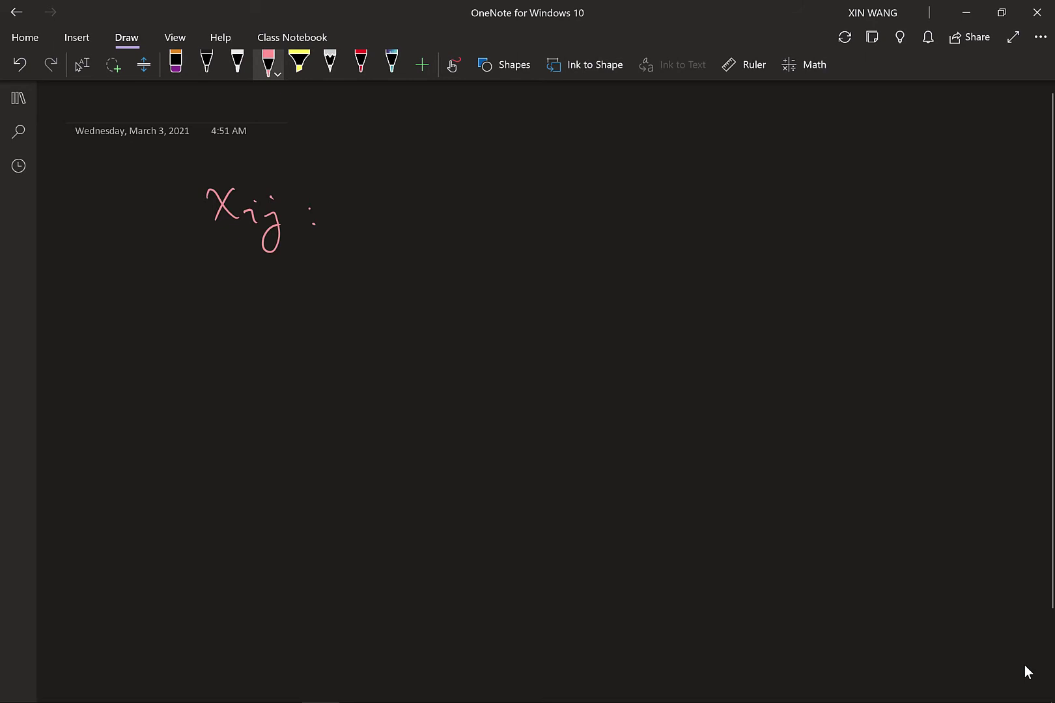
# Step: Add a curly brace giving 1 for i→j and 0 for i↛j, then write 'Constraints:' below
pyautogui.moveTo(379, 162)
pyautogui.mouseDown()
pyautogui.moveTo(364, 215)
pyautogui.moveTo(371, 265)
pyautogui.mouseUp()
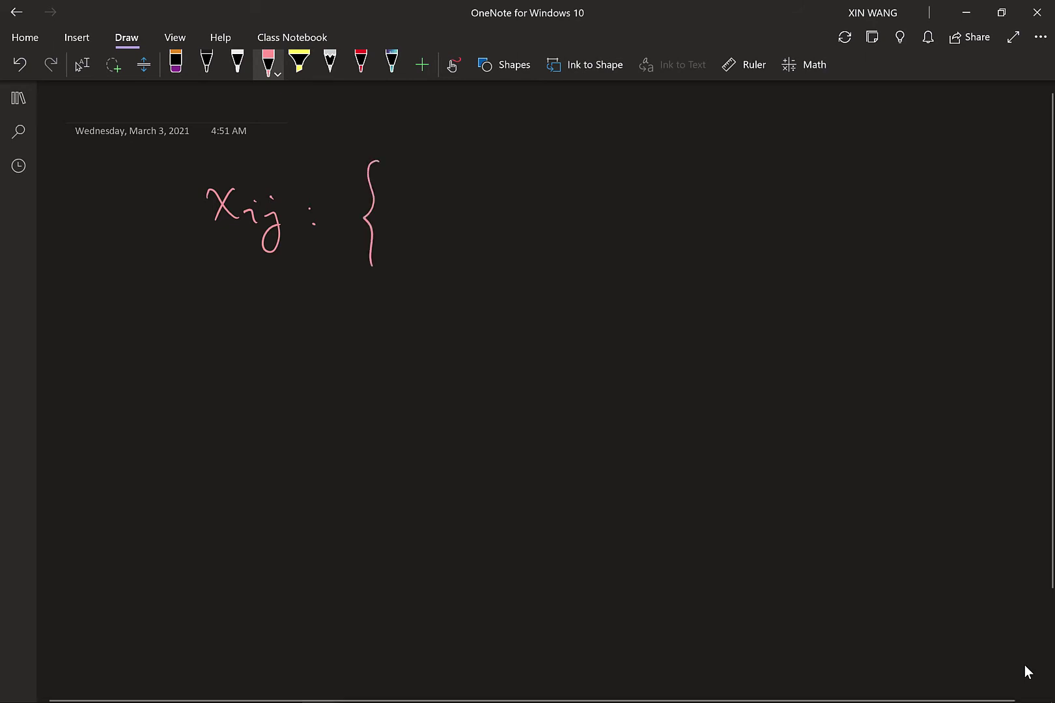
pyautogui.moveTo(411, 160)
pyautogui.mouseDown()
pyautogui.moveTo(422, 179)
pyautogui.moveTo(437, 176)
pyautogui.mouseUp()
pyautogui.moveTo(524, 152)
pyautogui.mouseDown()
pyautogui.moveTo(534, 171)
pyautogui.moveTo(598, 168)
pyautogui.moveTo(598, 137)
pyautogui.mouseUp()
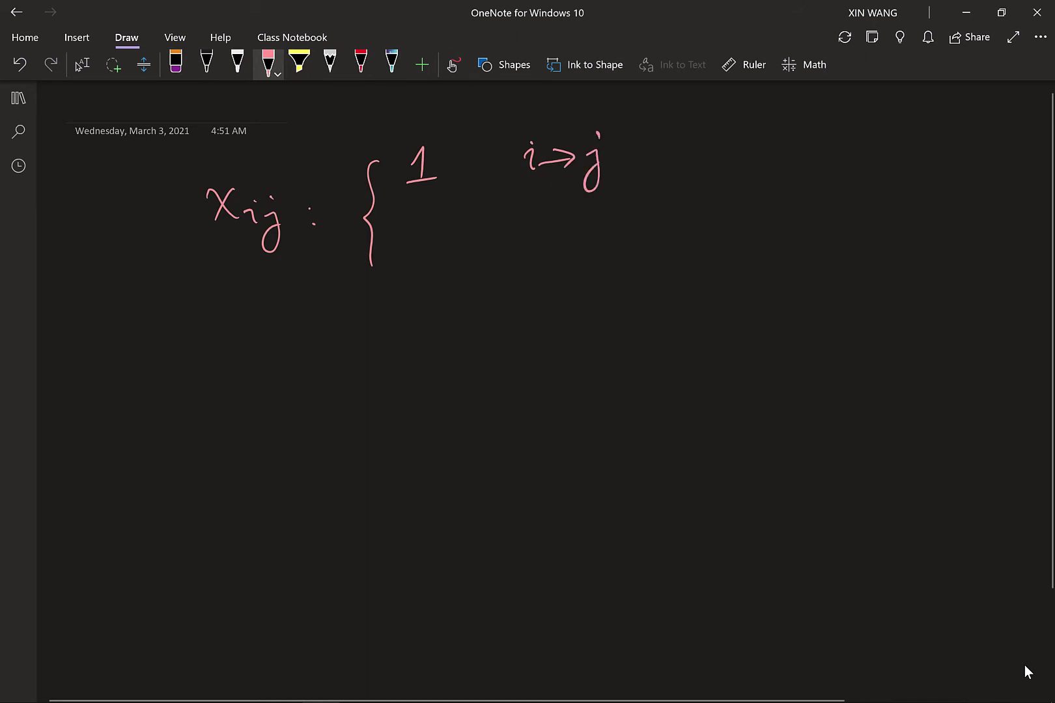
pyautogui.moveTo(436, 240); pyautogui.dragTo(433, 240)
pyautogui.moveTo(526, 248)
pyautogui.mouseDown()
pyautogui.moveTo(534, 264)
pyautogui.moveTo(577, 252)
pyautogui.mouseUp()
pyautogui.moveTo(574, 241)
pyautogui.mouseDown()
pyautogui.moveTo(576, 258)
pyautogui.moveTo(559, 267)
pyautogui.mouseUp()
pyautogui.moveTo(611, 242)
pyautogui.mouseDown()
pyautogui.moveTo(597, 273)
pyautogui.moveTo(605, 230)
pyautogui.mouseUp()
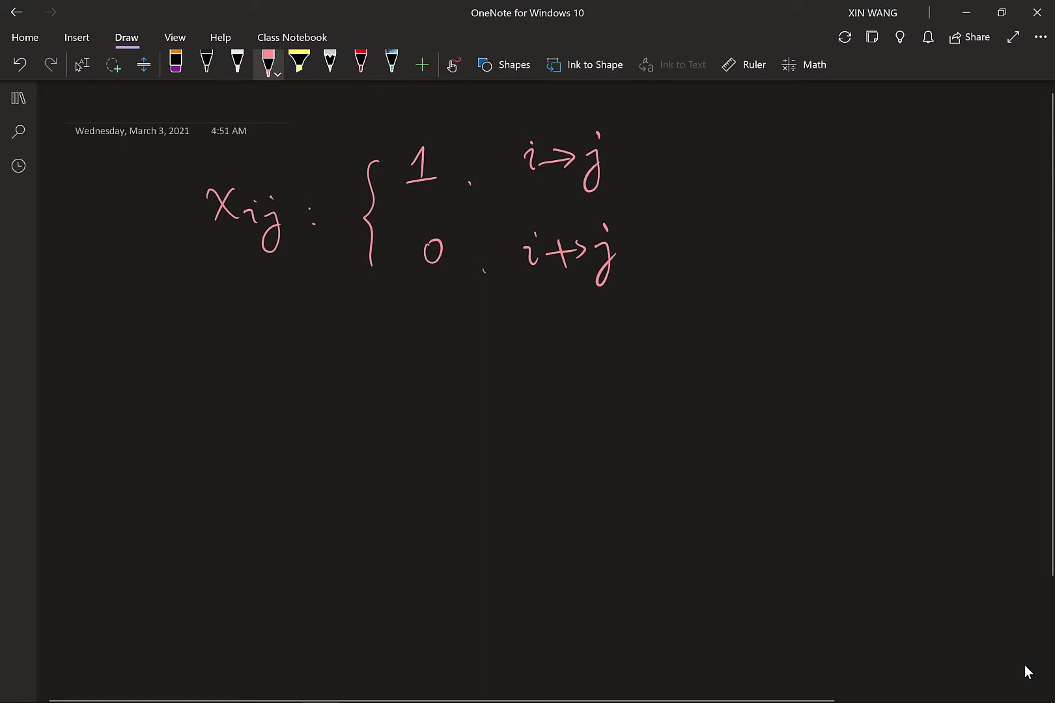
pyautogui.moveTo(148, 351)
pyautogui.mouseDown()
pyautogui.moveTo(145, 398)
pyautogui.moveTo(325, 400)
pyautogui.mouseUp()
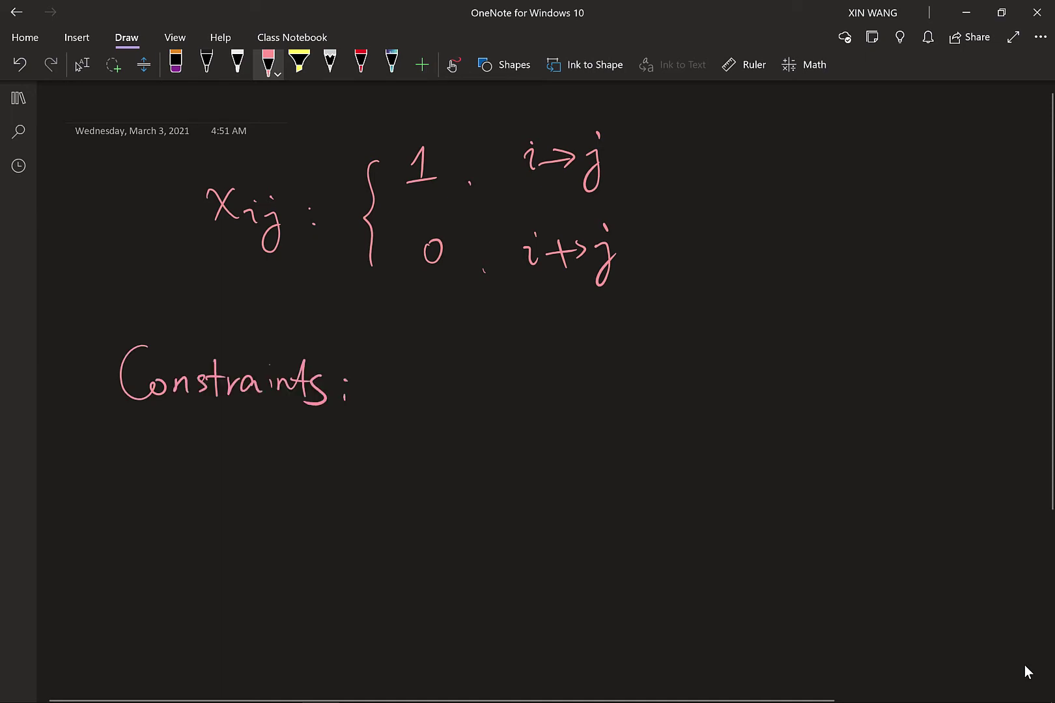
# Step: Write 'Conservation Law' and the Depot equation Σj x0j = Σj xj0 = M
pyautogui.moveTo(255, 431)
pyautogui.mouseDown()
pyautogui.moveTo(250, 467)
pyautogui.moveTo(288, 456)
pyautogui.mouseUp()
pyautogui.moveTo(306, 448); pyautogui.dragTo(296, 464)
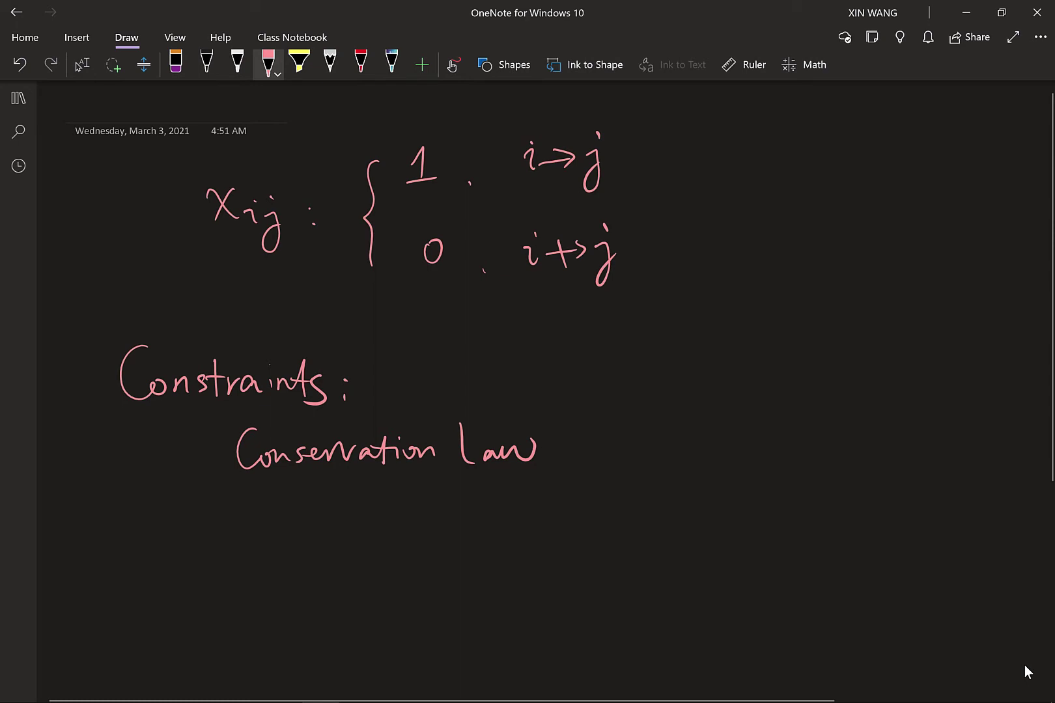
pyautogui.moveTo(360, 490)
pyautogui.mouseDown()
pyautogui.moveTo(573, 483)
pyautogui.moveTo(599, 531)
pyautogui.moveTo(624, 506)
pyautogui.moveTo(767, 476)
pyautogui.moveTo(777, 523)
pyautogui.mouseUp()
pyautogui.moveTo(588, 544); pyautogui.dragTo(580, 568)
pyautogui.moveTo(771, 493); pyautogui.dragTo(796, 510)
pyautogui.moveTo(801, 508)
pyautogui.mouseDown()
pyautogui.moveTo(796, 529)
pyautogui.moveTo(822, 511)
pyautogui.mouseUp()
pyautogui.moveTo(762, 545)
pyautogui.mouseDown()
pyautogui.moveTo(752, 577)
pyautogui.moveTo(763, 538)
pyautogui.mouseUp()
pyautogui.moveTo(838, 492); pyautogui.dragTo(852, 491)
pyautogui.moveTo(838, 496); pyautogui.dragTo(853, 495)
pyautogui.moveTo(865, 516); pyautogui.dragTo(900, 516)
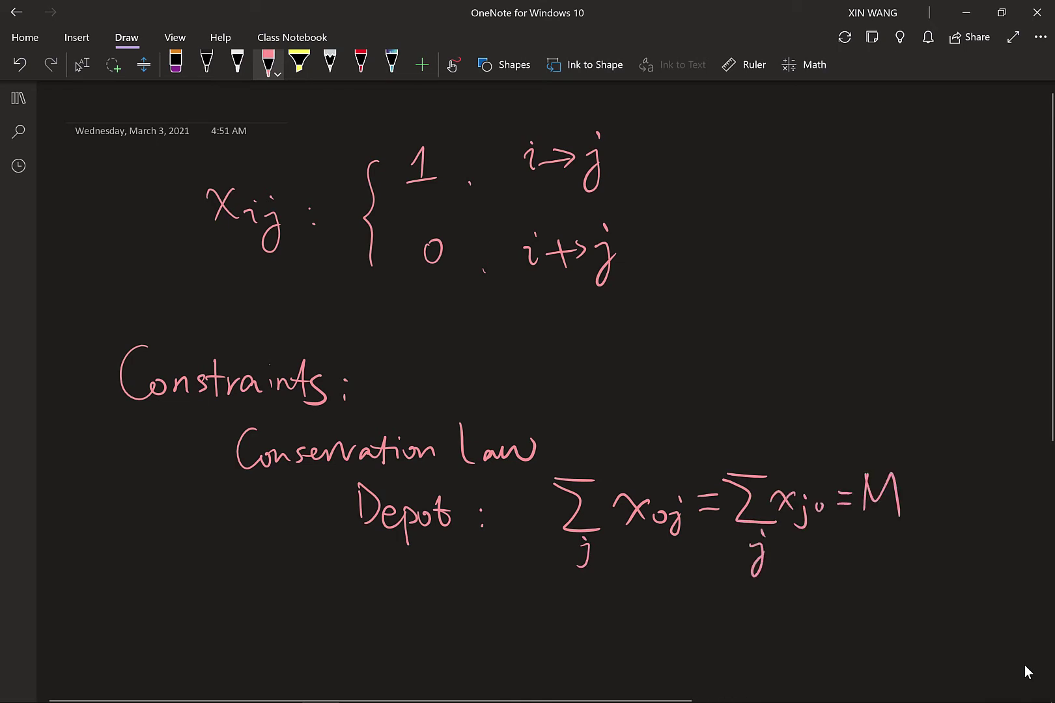
# Step: Sketch a side node with arrows labelled 1, 2, 3, M, then erase it
pyautogui.moveTo(872, 329)
pyautogui.mouseDown()
pyautogui.moveTo(876, 355)
pyautogui.moveTo(898, 352)
pyautogui.mouseUp()
pyautogui.moveTo(864, 331); pyautogui.dragTo(845, 246)
pyautogui.moveTo(890, 326); pyautogui.dragTo(960, 224)
pyautogui.moveTo(876, 356); pyautogui.dragTo(791, 401)
pyautogui.moveTo(902, 352); pyautogui.dragTo(932, 412)
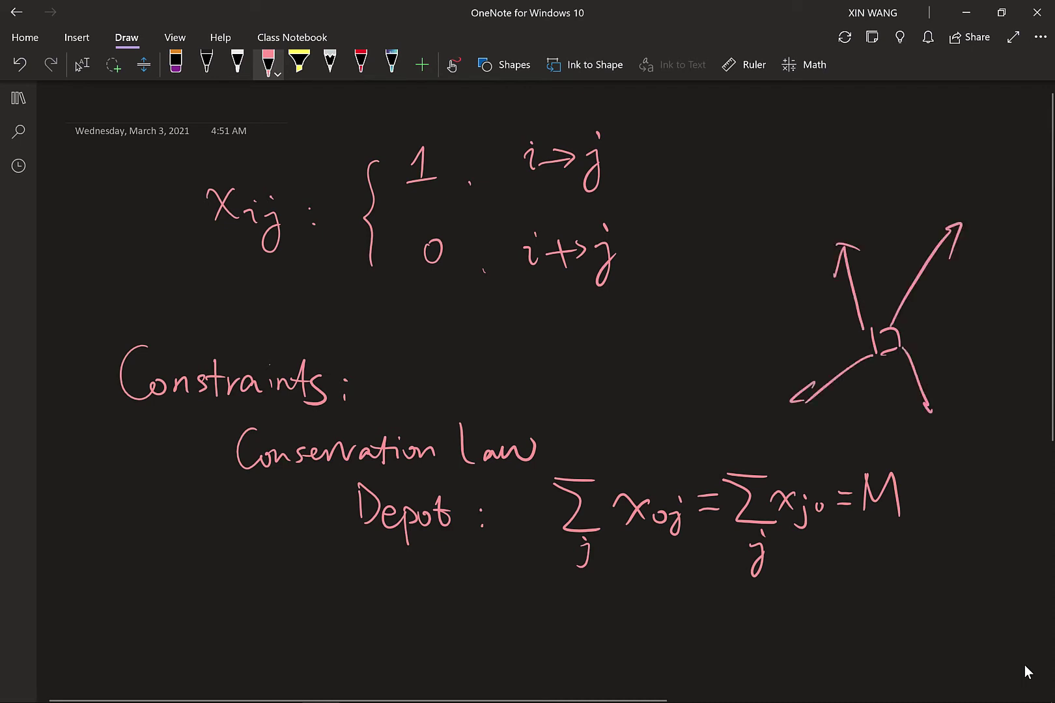
pyautogui.moveTo(866, 276); pyautogui.dragTo(867, 282)
pyautogui.moveTo(923, 289); pyautogui.dragTo(932, 300)
pyautogui.moveTo(926, 351); pyautogui.dragTo(929, 365)
pyautogui.moveTo(822, 360); pyautogui.dragTo(836, 358)
pyautogui.moveTo(877, 384); pyautogui.dragTo(897, 381)
pyautogui.moveTo(870, 306); pyautogui.dragTo(912, 377)
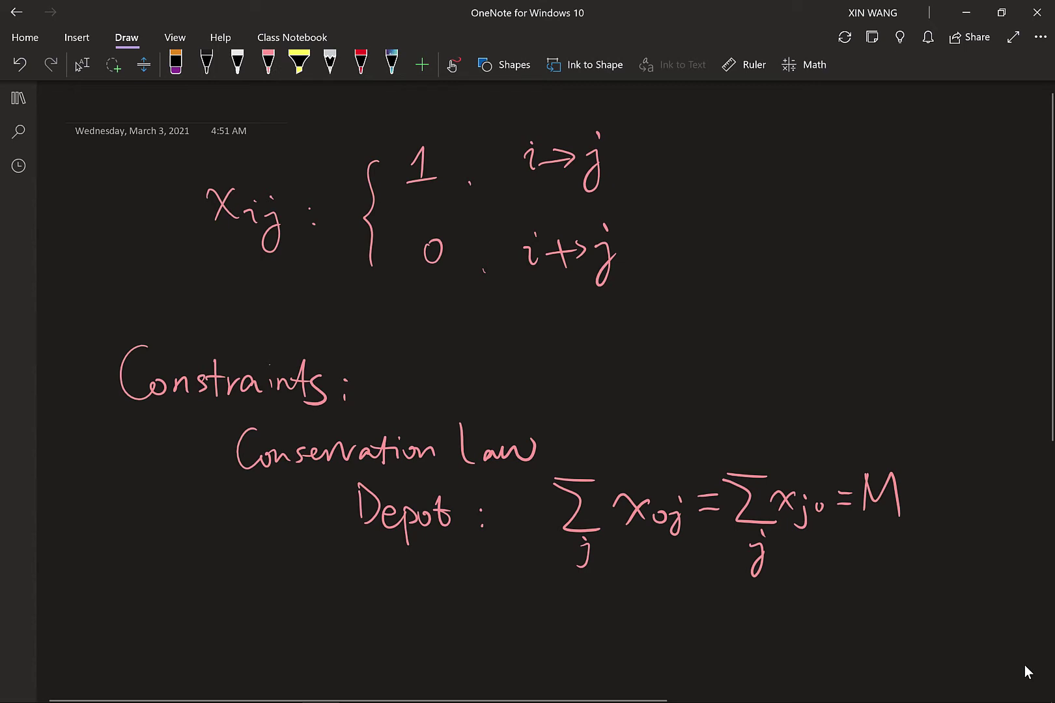
# Step: In pink, write the Customer equation Σj xij = Σj xji = 1
pyautogui.click(267, 63)
pyautogui.moveTo(360, 602); pyautogui.dragTo(501, 628)
pyautogui.moveTo(572, 592); pyautogui.dragTo(625, 634)
pyautogui.moveTo(642, 606); pyautogui.dragTo(694, 642)
pyautogui.moveTo(703, 616); pyautogui.dragTo(726, 625)
pyautogui.moveTo(746, 600); pyautogui.dragTo(796, 641)
pyautogui.moveTo(804, 603); pyautogui.dragTo(902, 625)
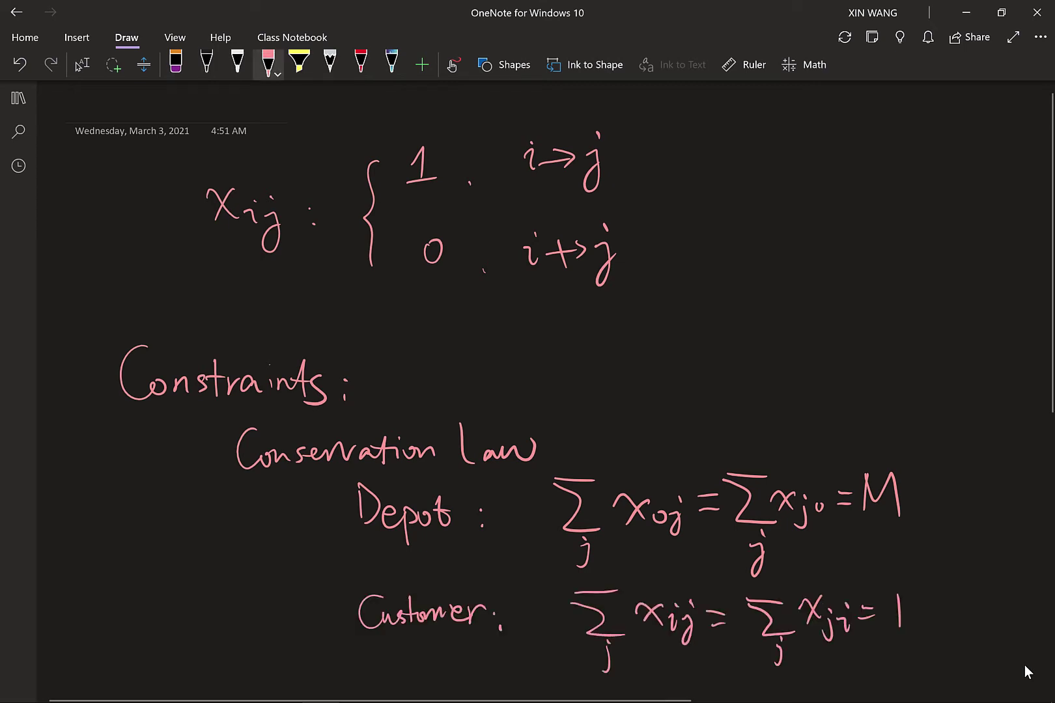